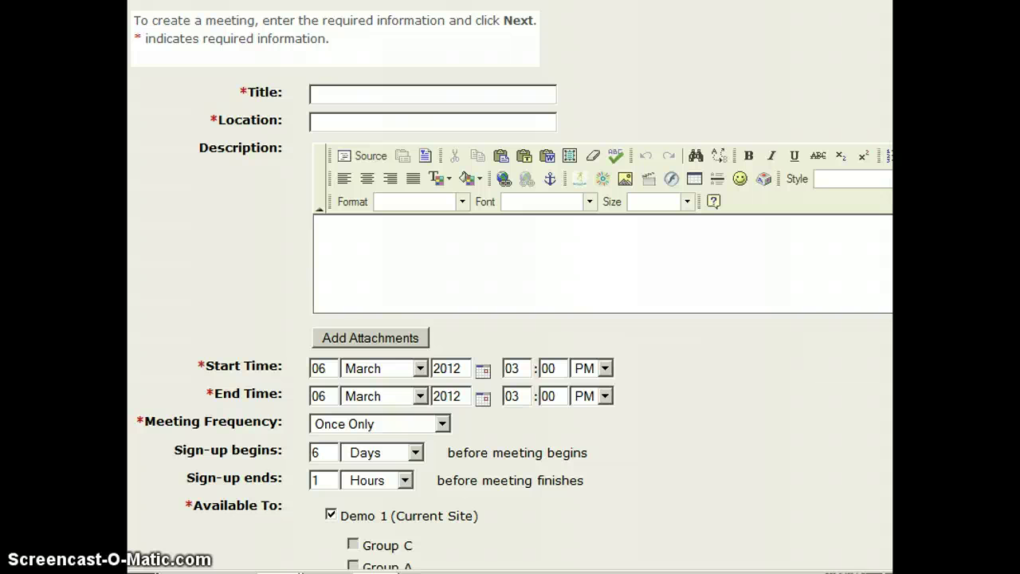
Title the meeting 'My Advising Time' and set its location to FAC 305
{"action": "left_click", "coordinate": [394, 94]}
{"action": "type", "text": "My Advising Time"}
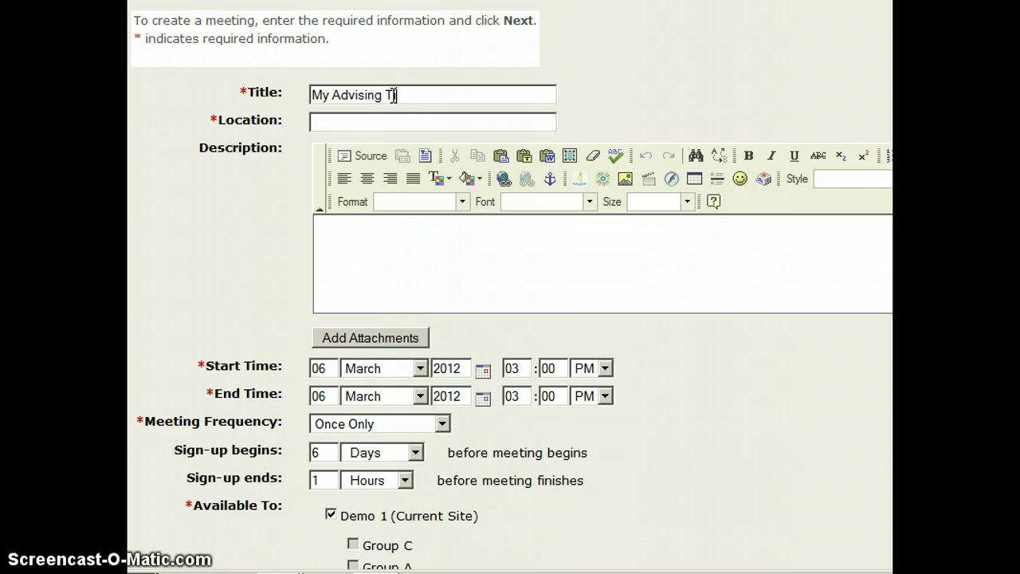
{"action": "key", "text": "Tab"}
{"action": "type", "text": "FAC "}
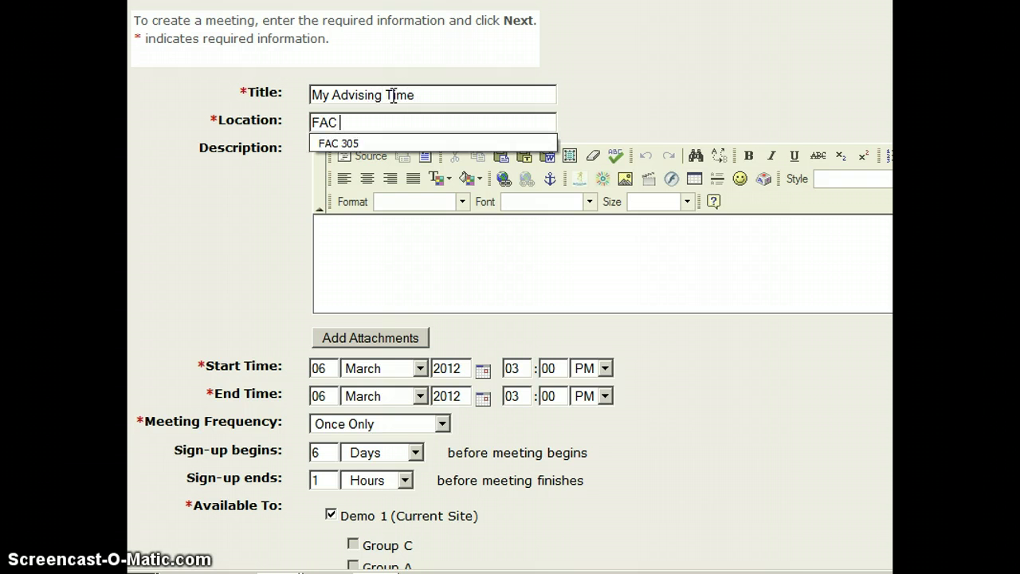
{"action": "type", "text": "2"}
{"action": "key", "text": "BackSpace"}
{"action": "type", "text": "305"}
Enter the description 'Please bring the papers from last semester.'
{"action": "left_click", "coordinate": [436, 252]}
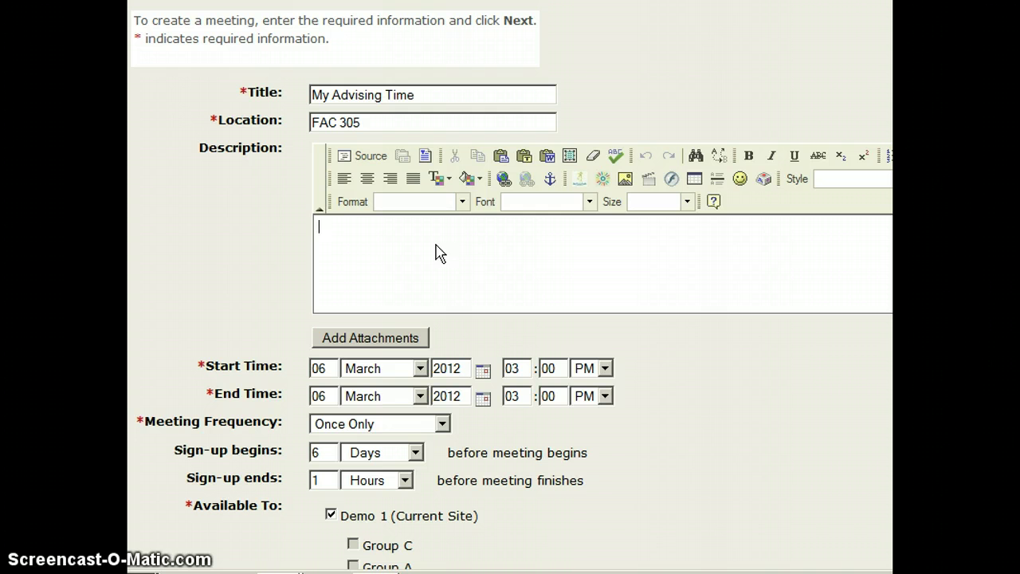
{"action": "type", "text": "Please bring the papers from last "}
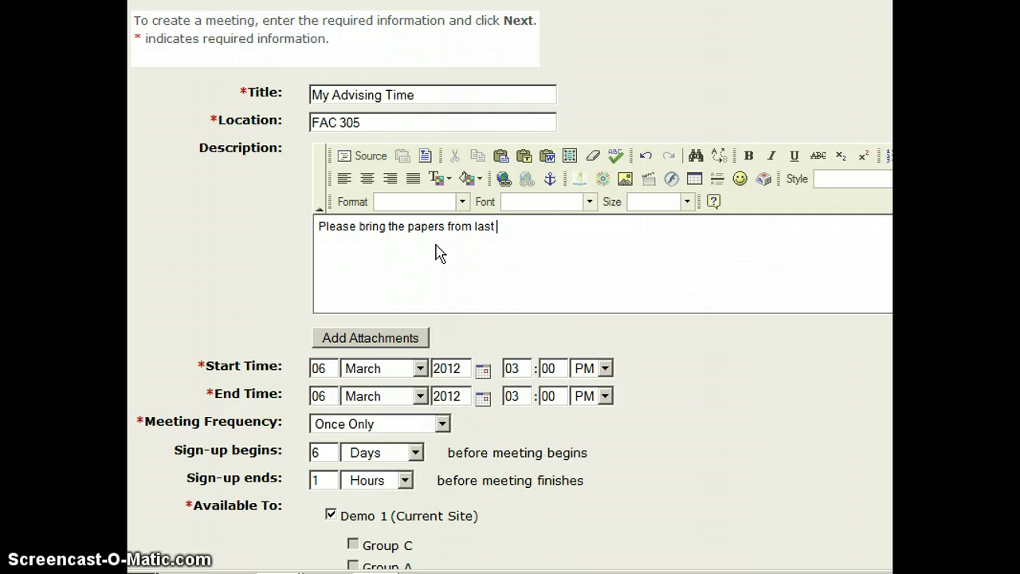
{"action": "type", "text": "semester."}
{"action": "left_click", "coordinate": [563, 298]}
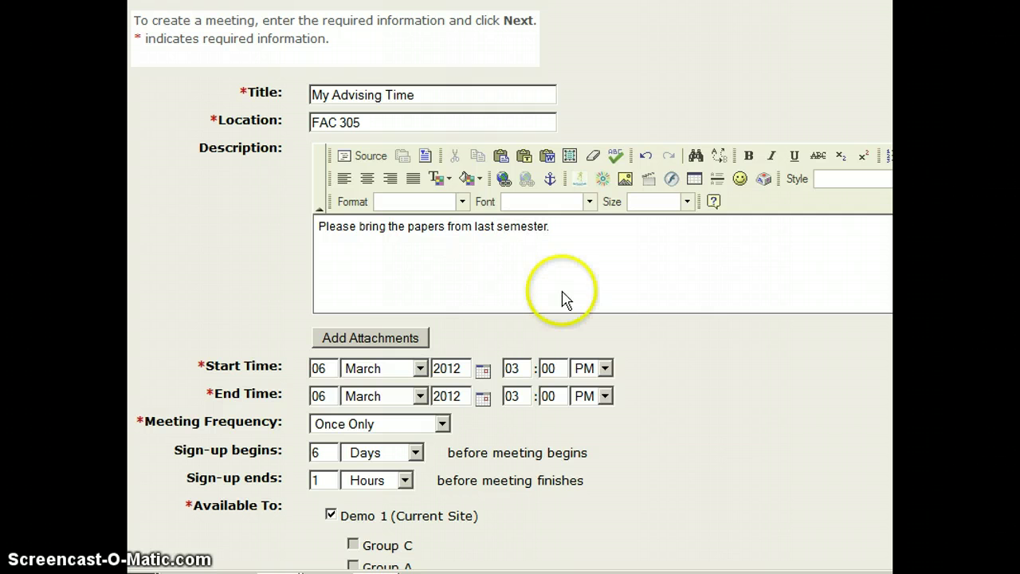
Change the start hour to 02 and the end hour to 05 for a 2–5 PM meeting
{"action": "scroll", "coordinate": [510, 287], "scroll_direction": "down", "scroll_amount": 5}
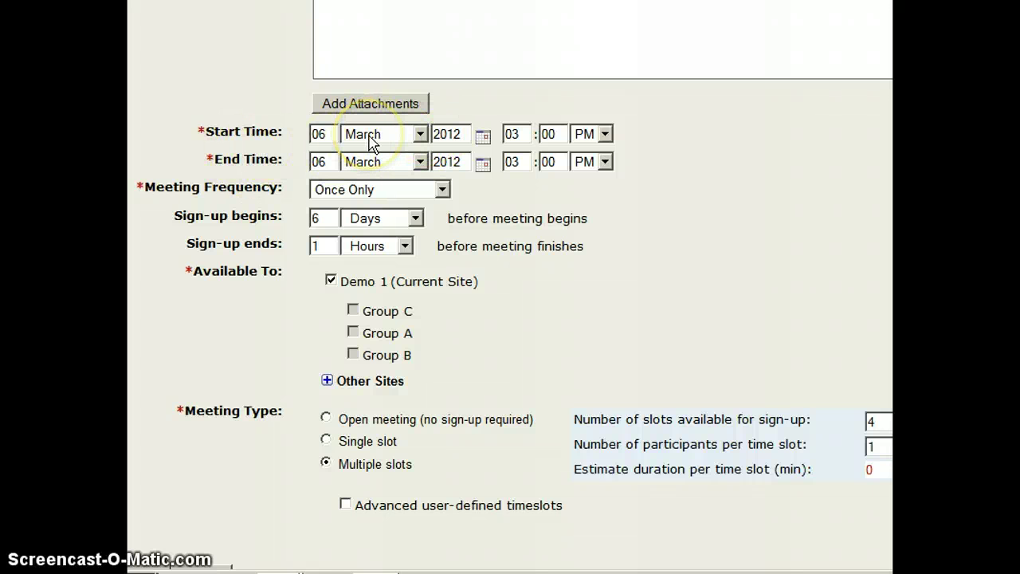
{"action": "left_click_drag", "start_coordinate": [531, 133], "coordinate": [499, 136]}
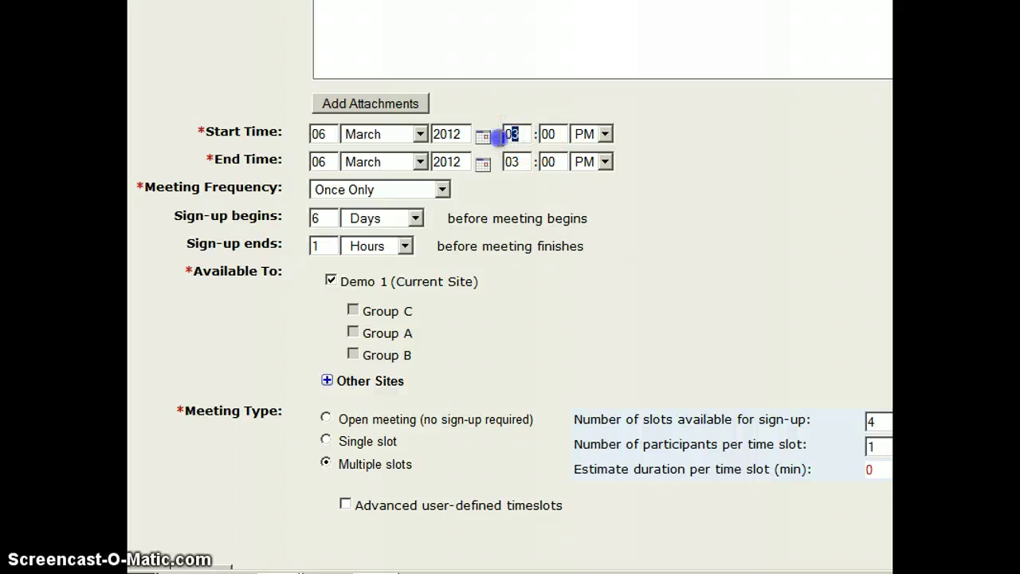
{"action": "type", "text": "02"}
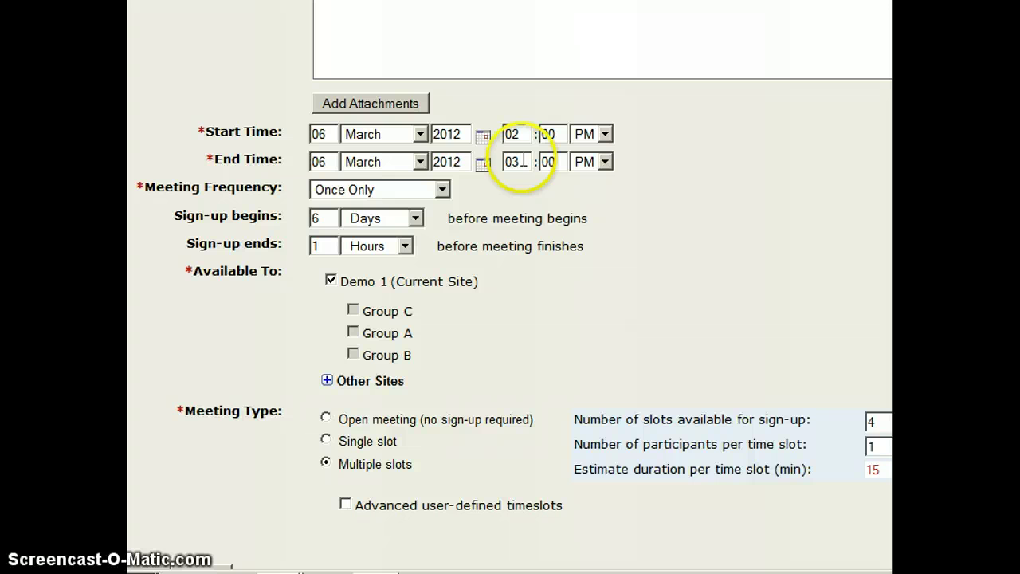
{"action": "left_click_drag", "start_coordinate": [524, 161], "coordinate": [507, 163]}
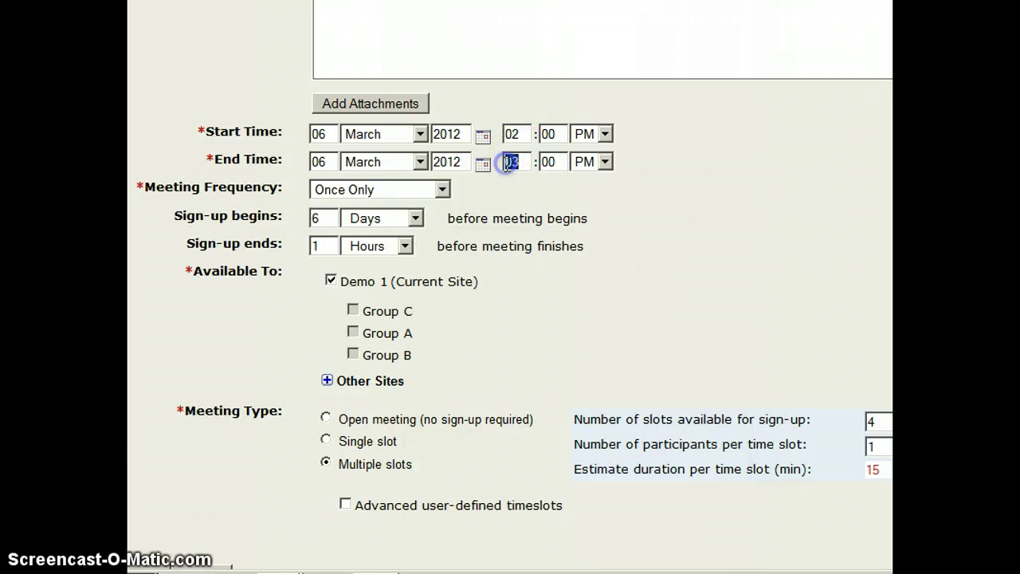
{"action": "type", "text": "05"}
{"action": "left_click", "coordinate": [682, 160]}
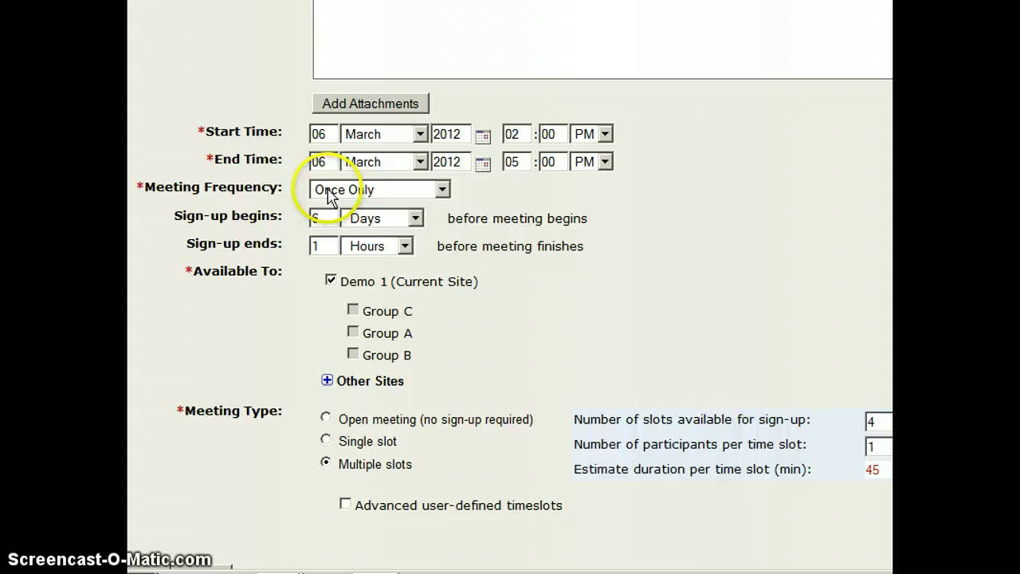
Keep meeting frequency at Once Only and switch the sign-up end unit from Hours to Days
{"action": "left_click", "coordinate": [443, 191]}
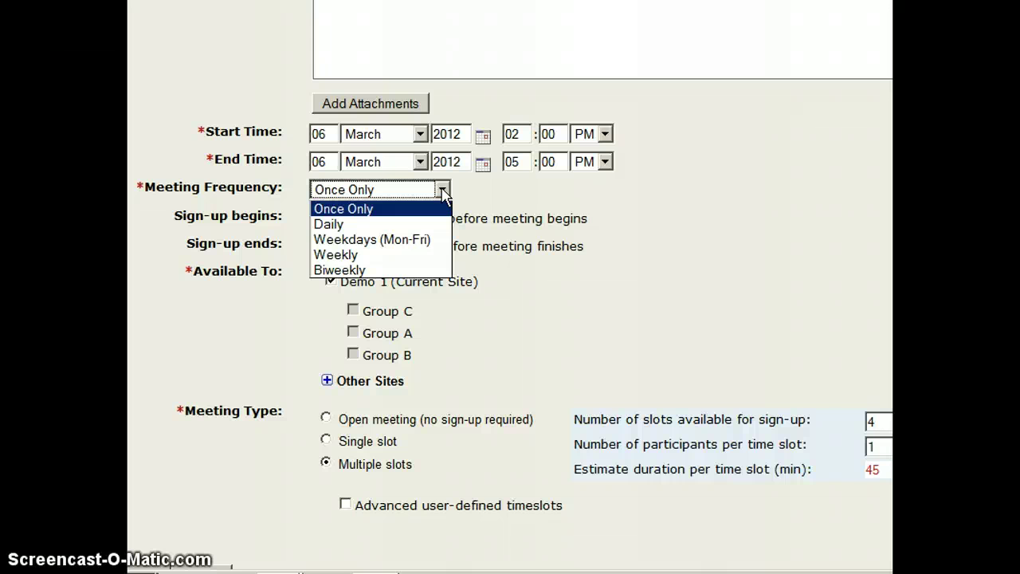
{"action": "left_click", "coordinate": [444, 193]}
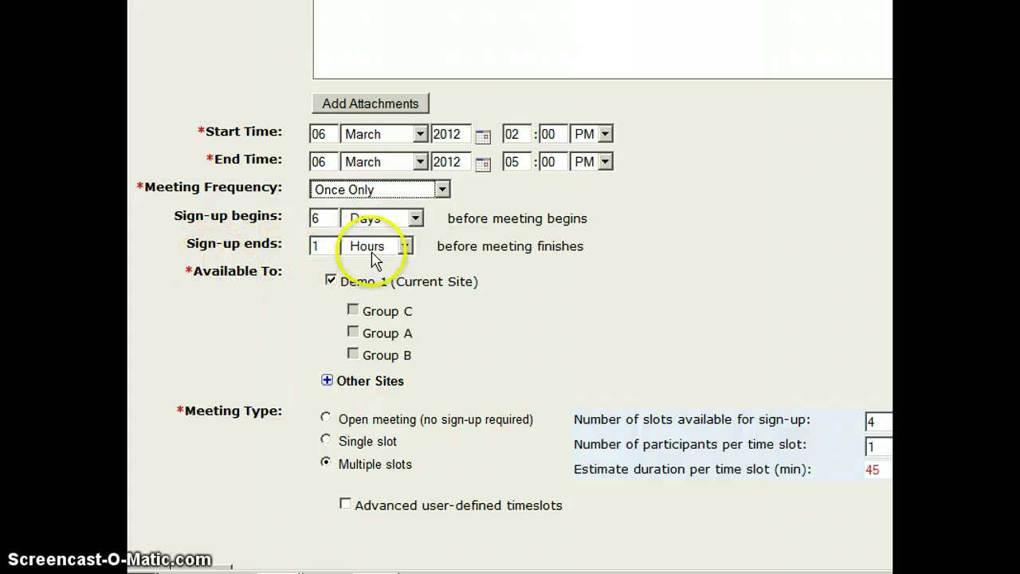
{"action": "left_click", "coordinate": [402, 246]}
{"action": "left_click", "coordinate": [385, 296]}
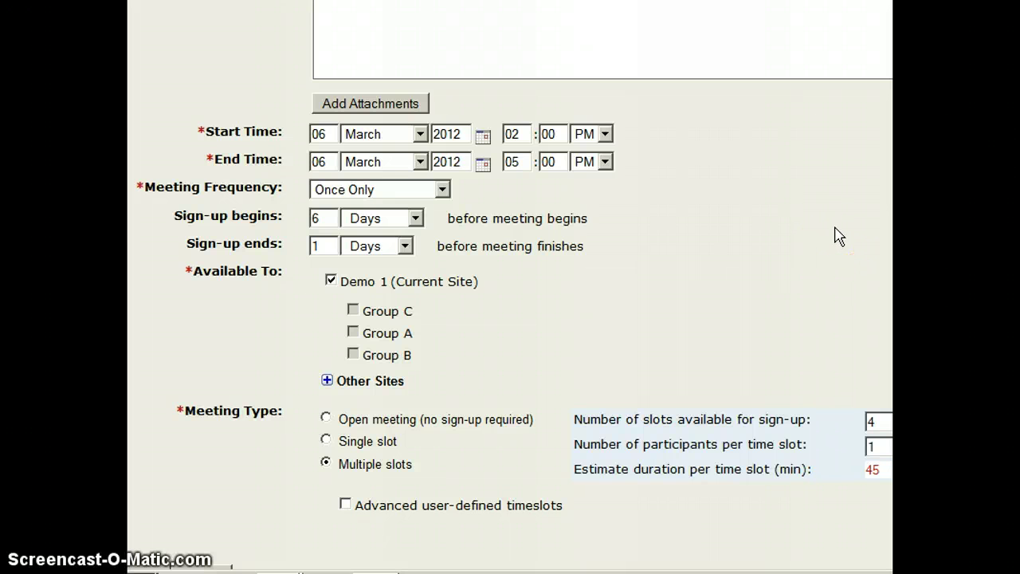
Set Number of slots to 6 and keep Participants per time slot at 1
{"action": "scroll", "coordinate": [511, 287], "scroll_direction": "down", "scroll_amount": 3}
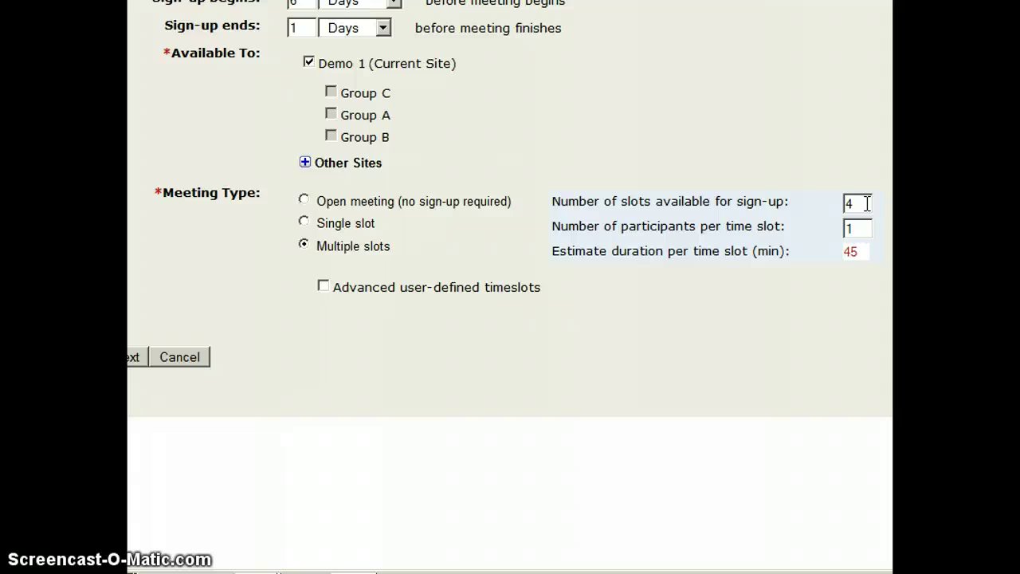
{"action": "double_click", "coordinate": [867, 204]}
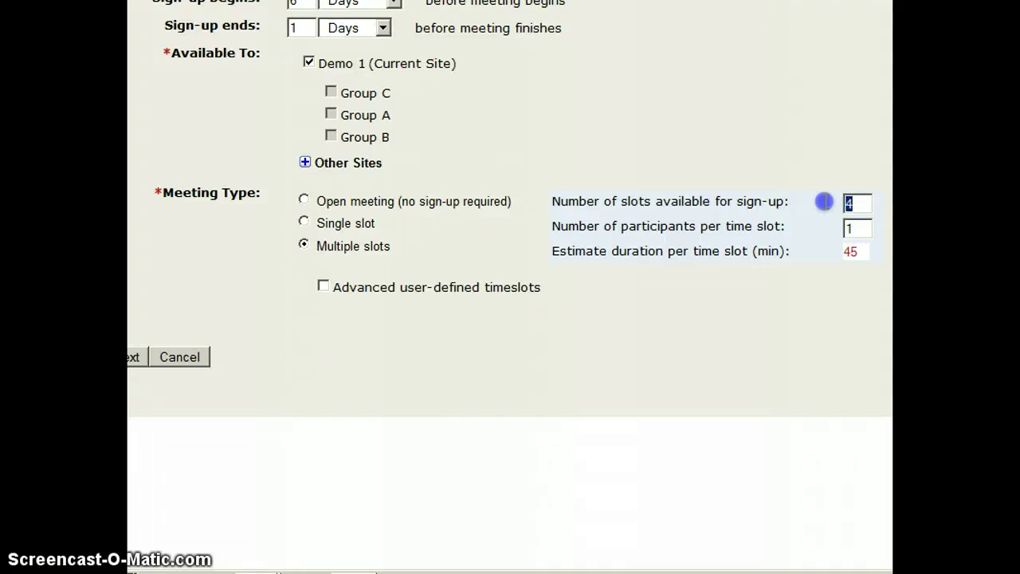
{"action": "type", "text": "6"}
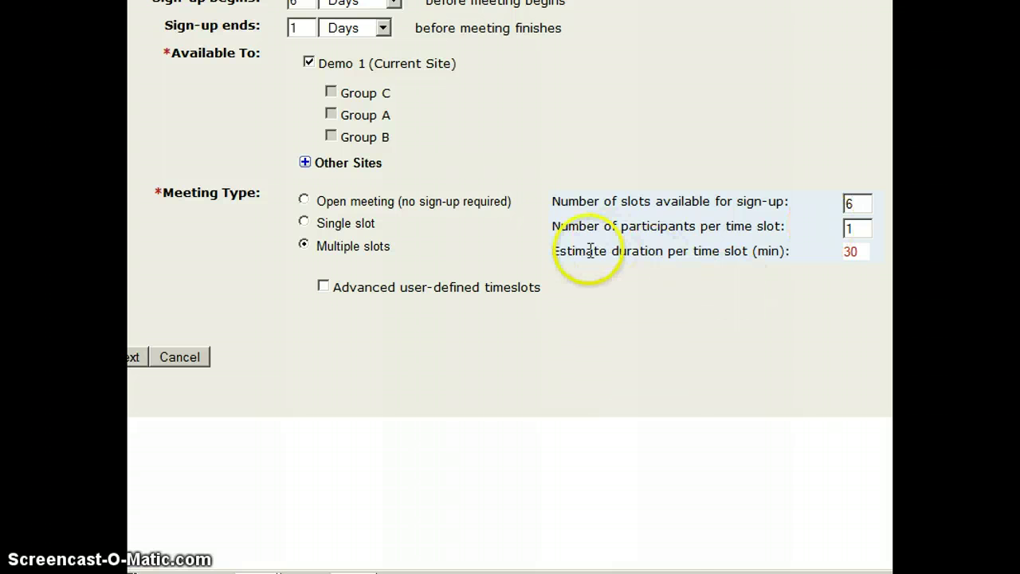
{"action": "left_click", "coordinate": [850, 229]}
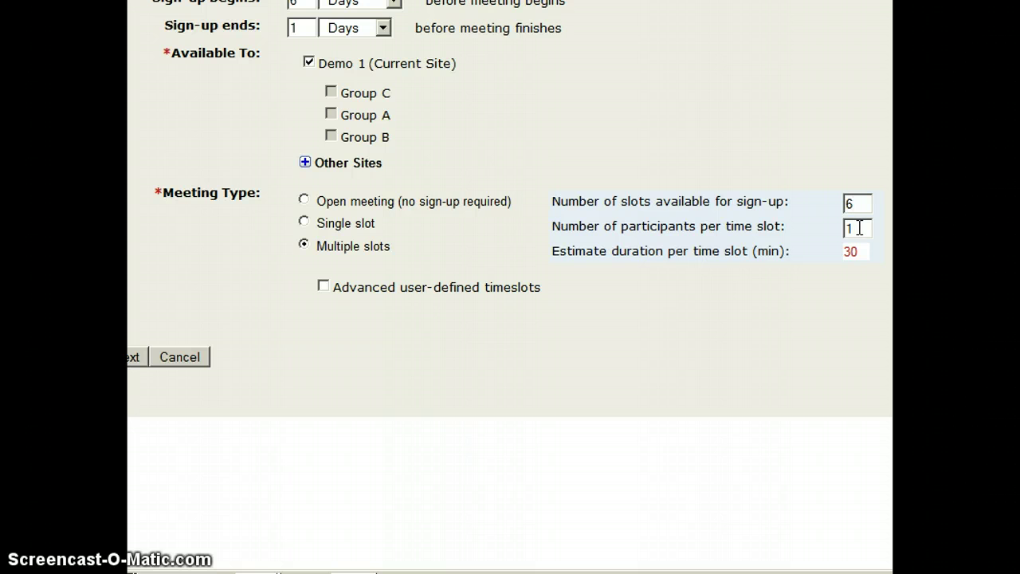
{"action": "double_click", "coordinate": [860, 229]}
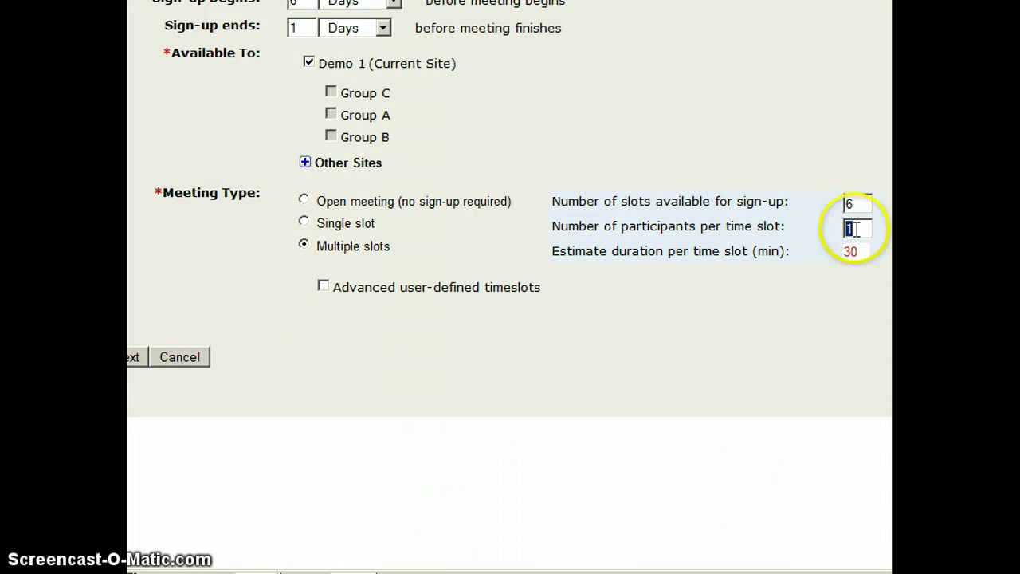
{"action": "left_click", "coordinate": [858, 229]}
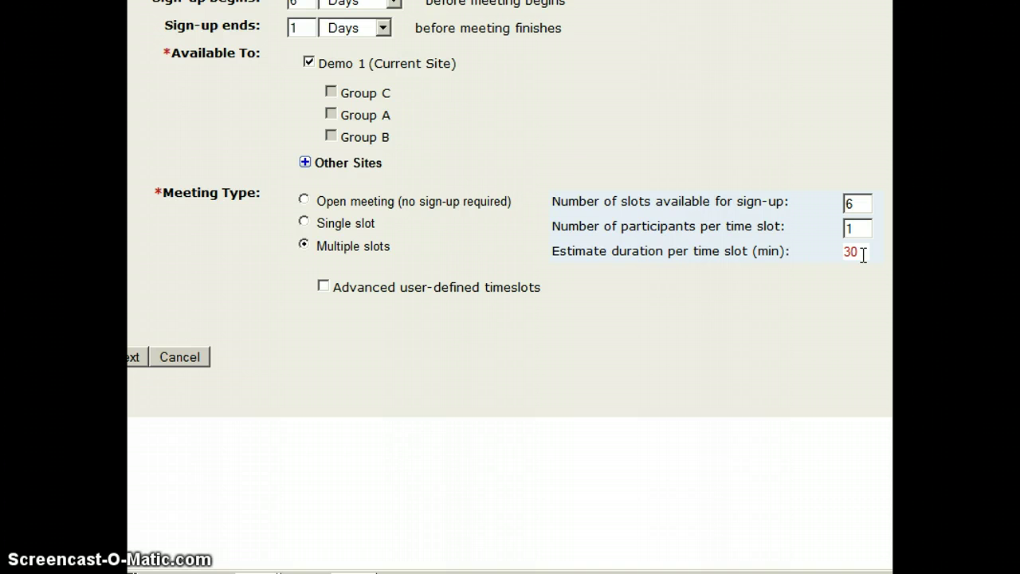
Enable advanced user-defined timeslots and edit the first two slots' end times (:25, 0:55)
{"action": "left_click", "coordinate": [323, 287]}
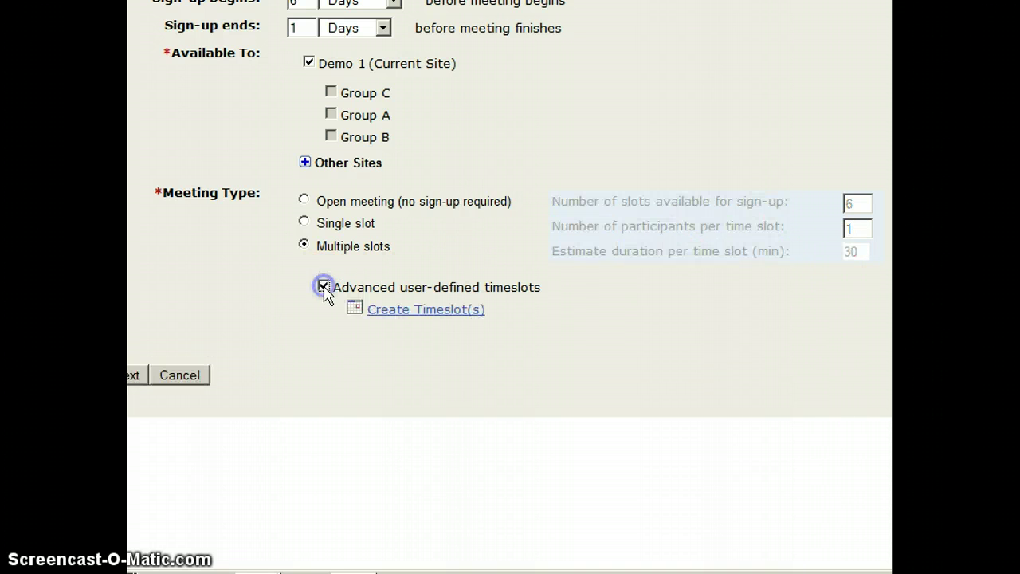
{"action": "left_click", "coordinate": [440, 320]}
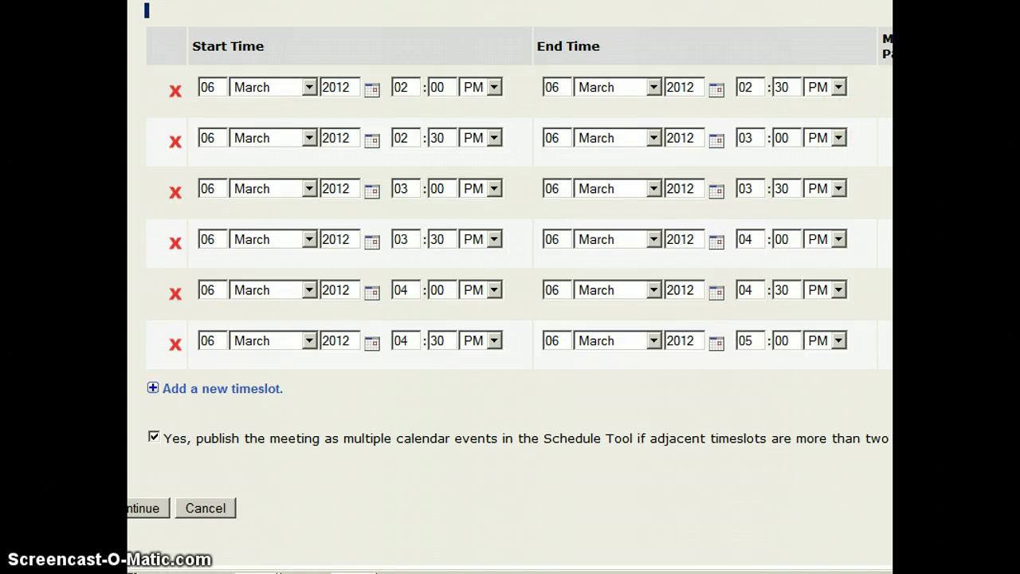
{"action": "scroll", "coordinate": [511, 287], "scroll_direction": "right", "scroll_amount": 2}
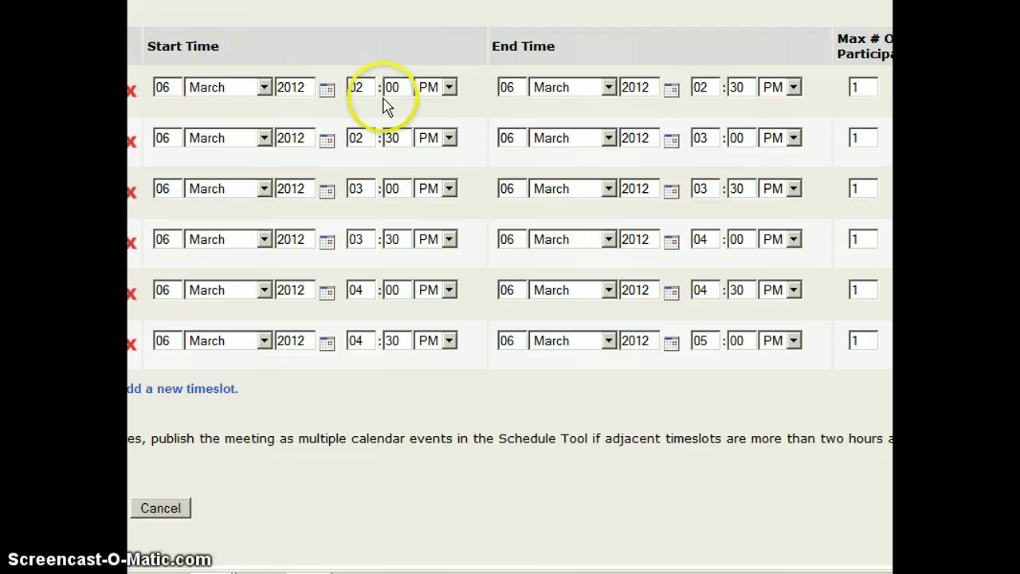
{"action": "double_click", "coordinate": [754, 90]}
{"action": "type", "text": "25"}
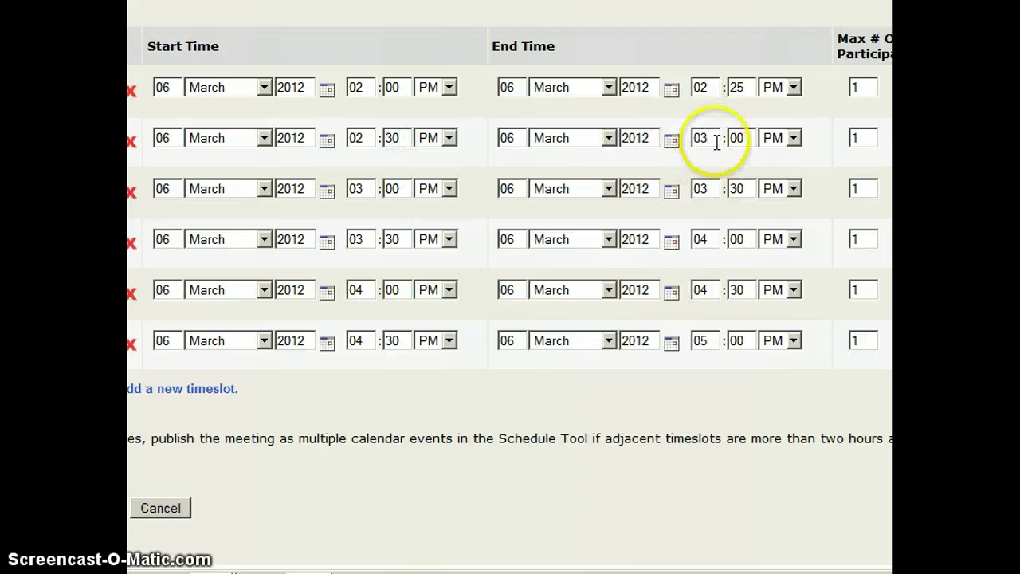
{"action": "double_click", "coordinate": [741, 138]}
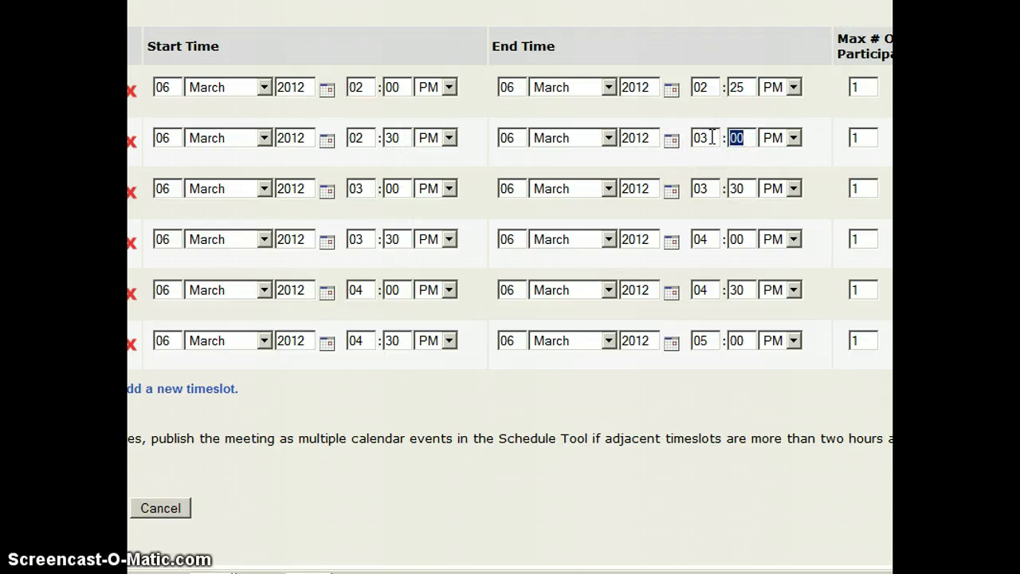
{"action": "double_click", "coordinate": [712, 137]}
{"action": "type", "text": "0"}
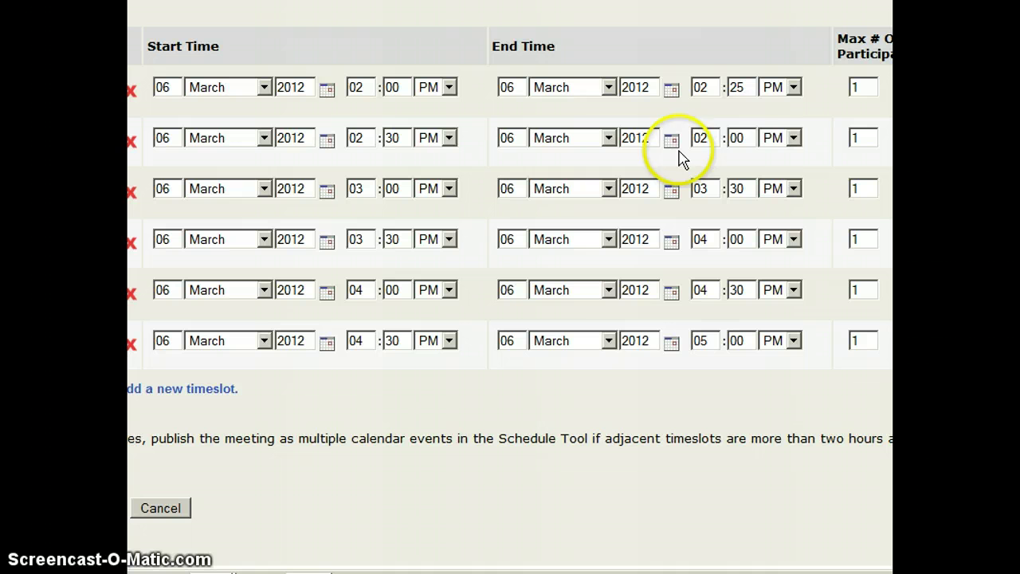
{"action": "left_click_drag", "start_coordinate": [751, 138], "coordinate": [723, 137]}
{"action": "type", "text": "55"}
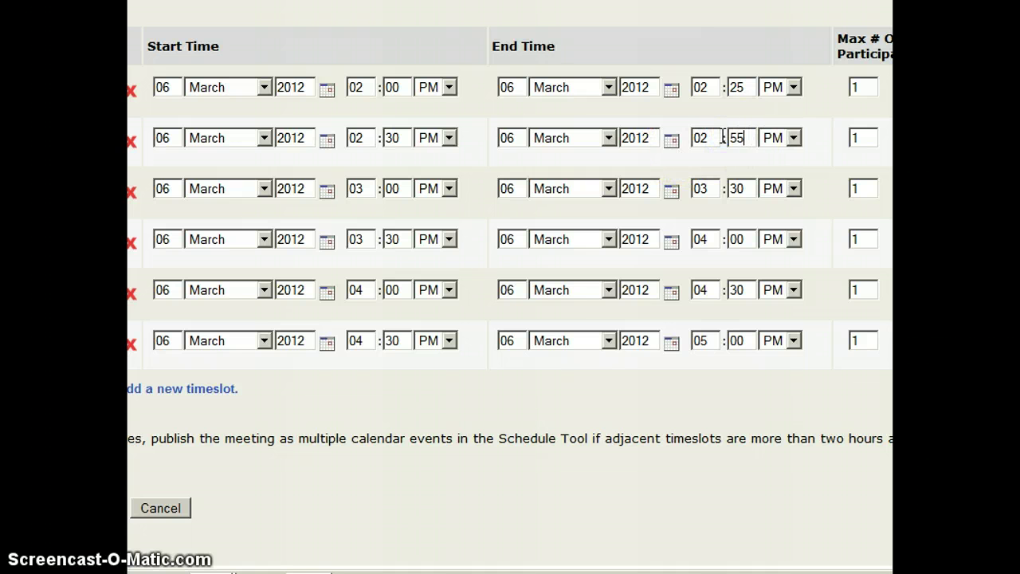
{"action": "left_click", "coordinate": [781, 151]}
Cancel the timeslot table and turn advanced user-defined timeslots back off for standard slots
{"action": "left_click", "coordinate": [822, 78]}
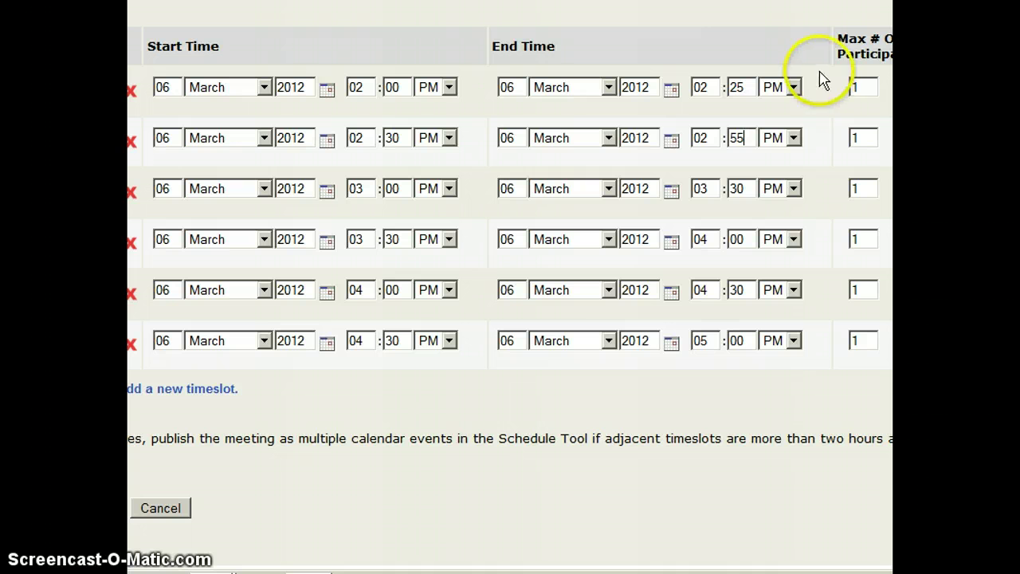
{"action": "left_click", "coordinate": [280, 460]}
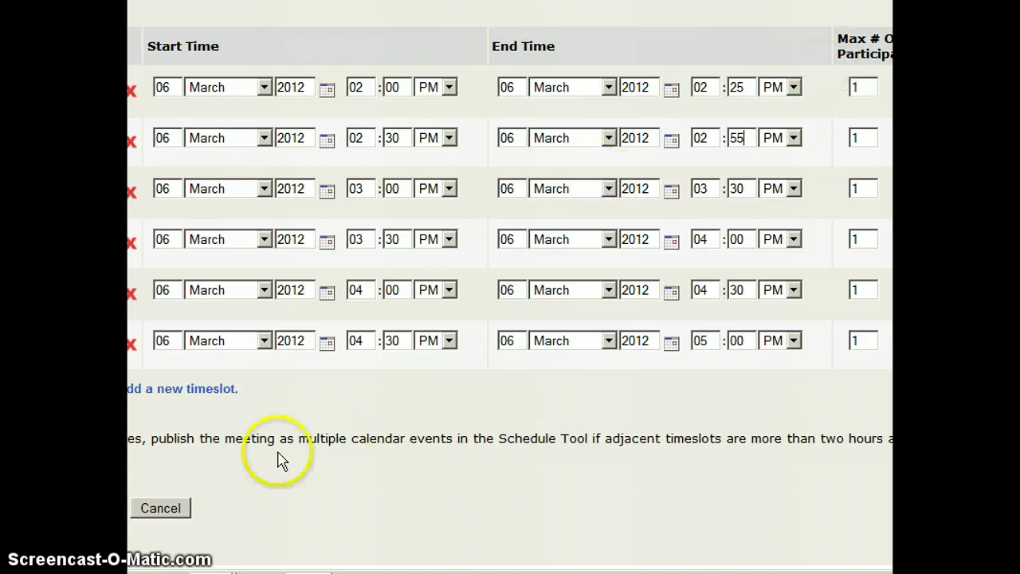
{"action": "left_click", "coordinate": [163, 511]}
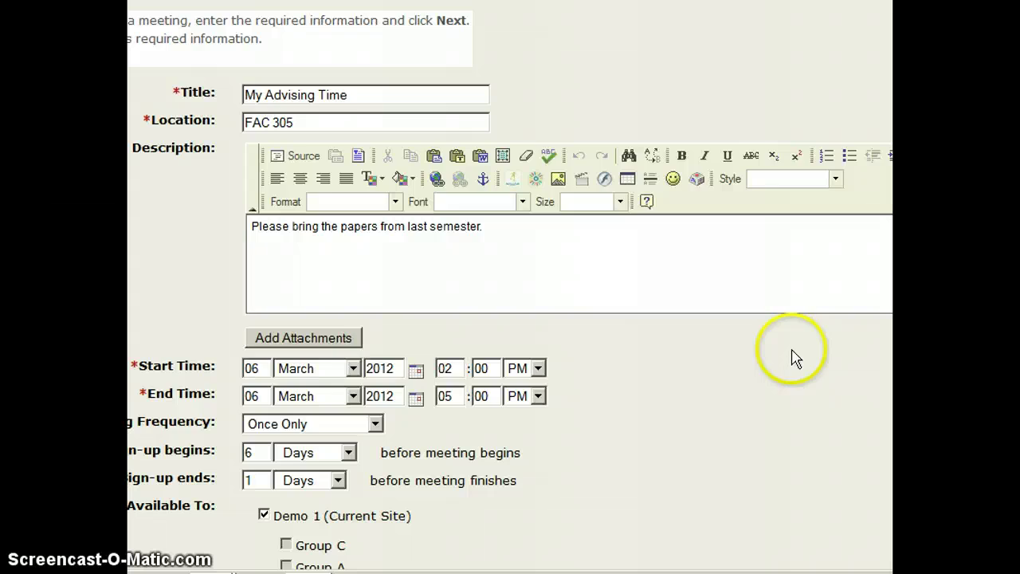
{"action": "scroll", "coordinate": [845, 370], "scroll_direction": "down", "scroll_amount": 5}
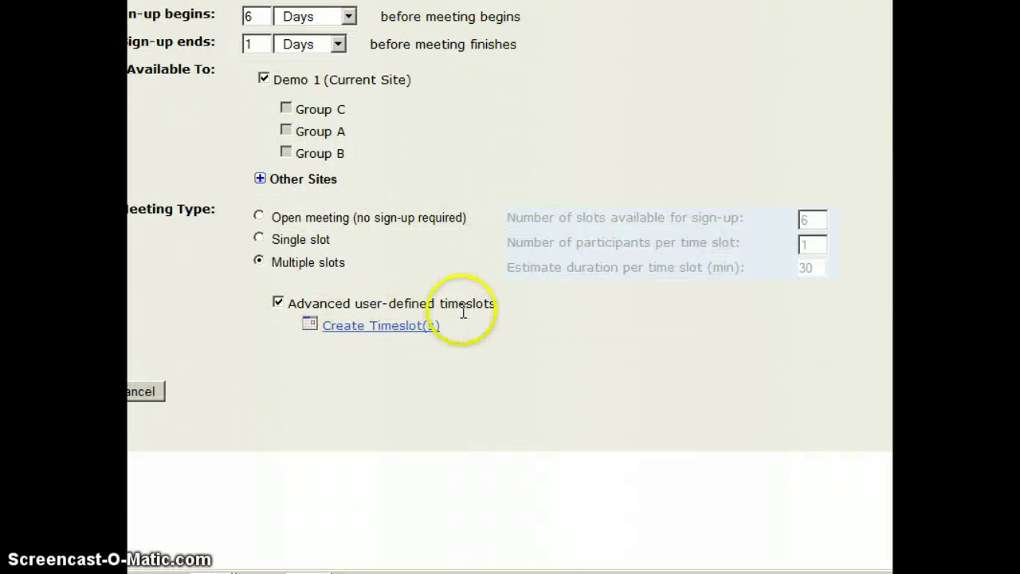
{"action": "left_click", "coordinate": [278, 303]}
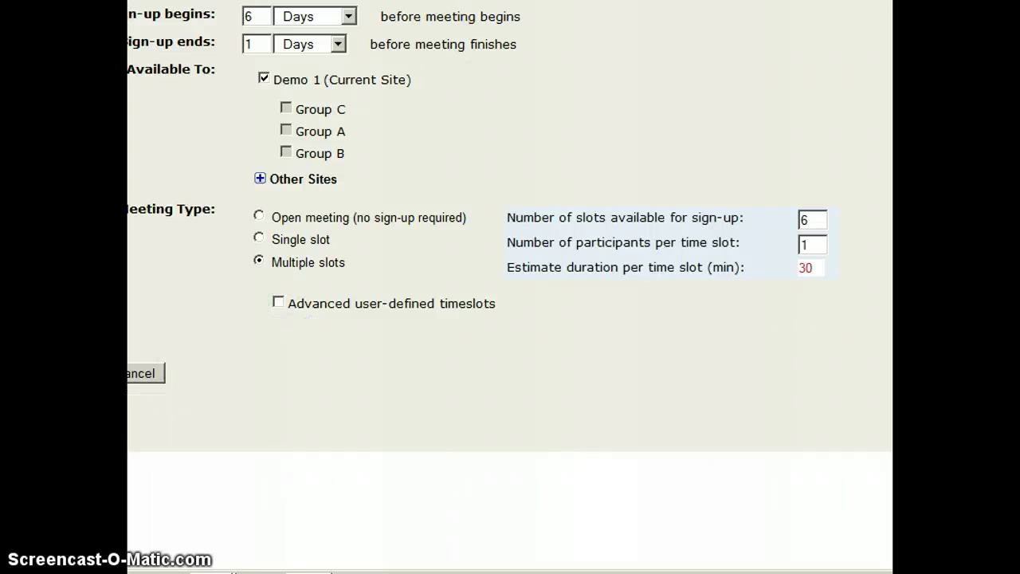
{"action": "scroll", "coordinate": [511, 287], "scroll_direction": "left", "scroll_amount": 2}
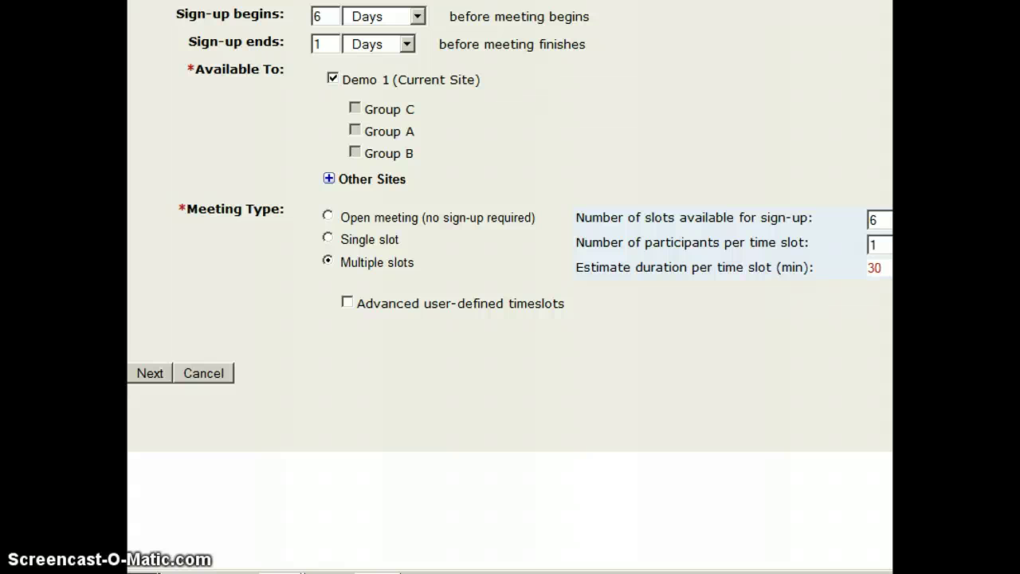
Advance to the meeting summary page and scroll down to the notification options
{"action": "left_click", "coordinate": [151, 371]}
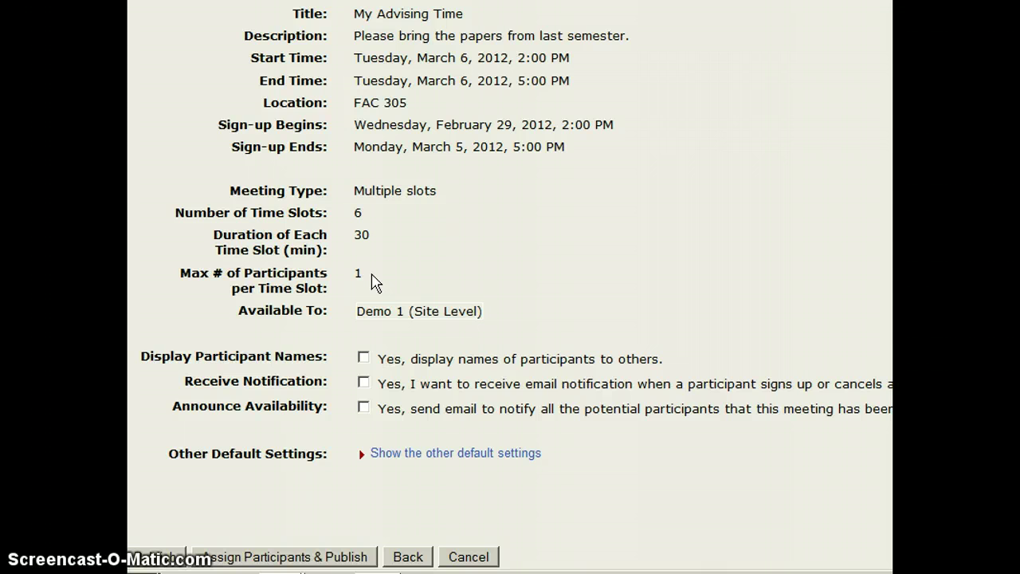
{"action": "scroll", "coordinate": [762, 273], "scroll_direction": "down", "scroll_amount": 5}
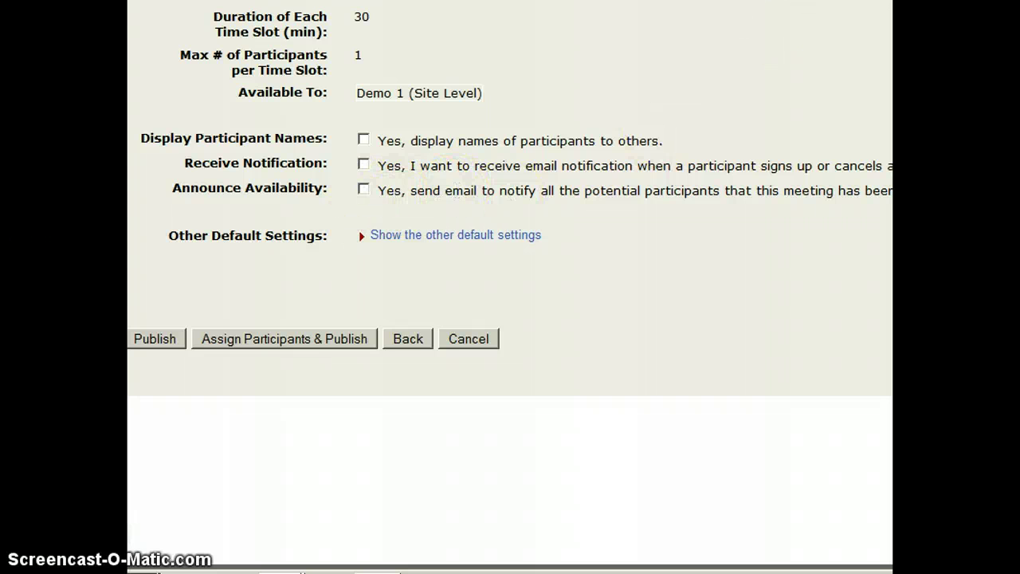
Check Announce Availability to email all participants and expand the other default settings
{"action": "scroll", "coordinate": [510, 239], "scroll_direction": "right", "scroll_amount": 1}
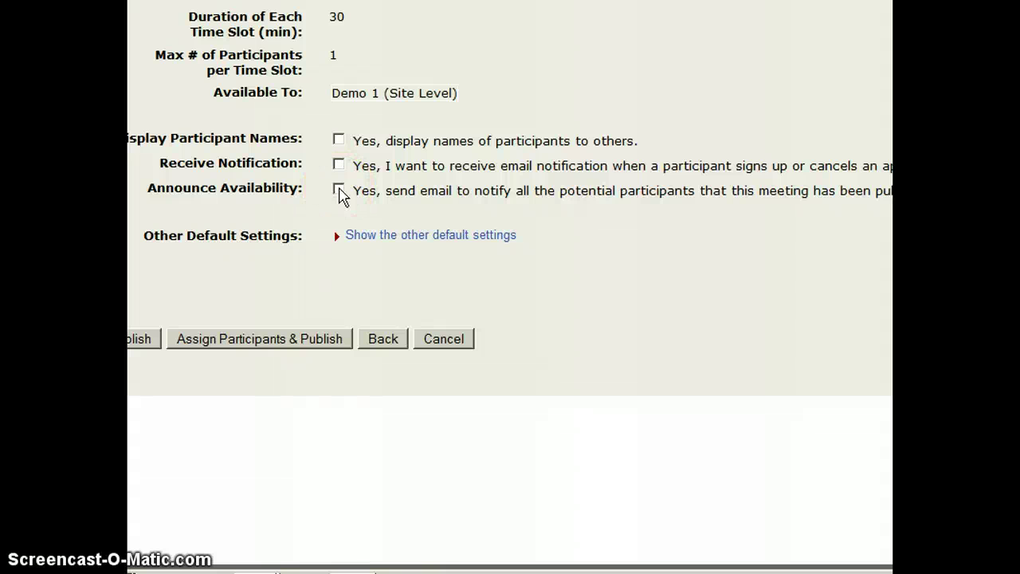
{"action": "left_click", "coordinate": [340, 190]}
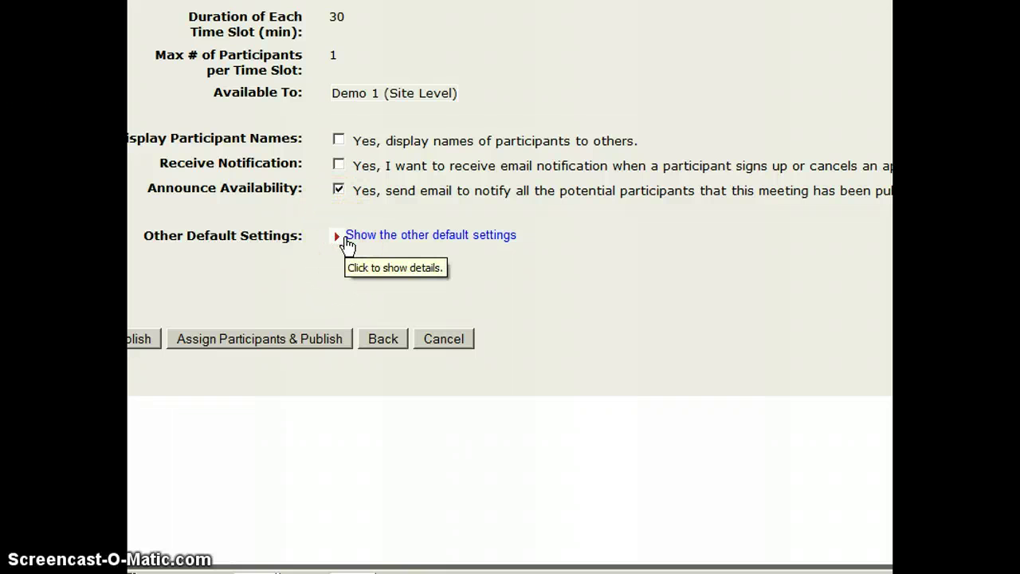
{"action": "left_click", "coordinate": [348, 236]}
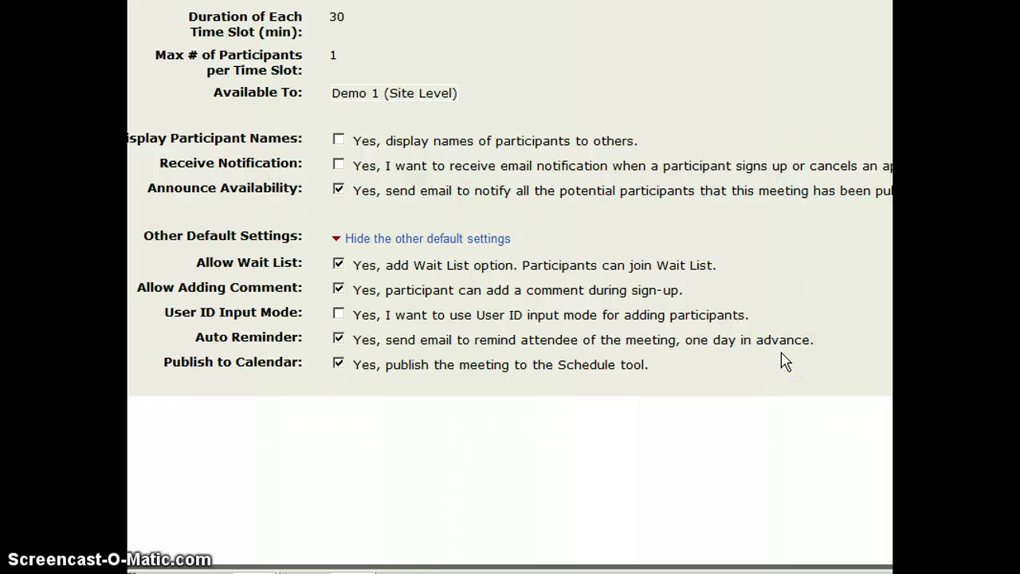
Publish the My Advising Time meeting from the review page
{"action": "scroll", "coordinate": [781, 361], "scroll_direction": "down", "scroll_amount": 2}
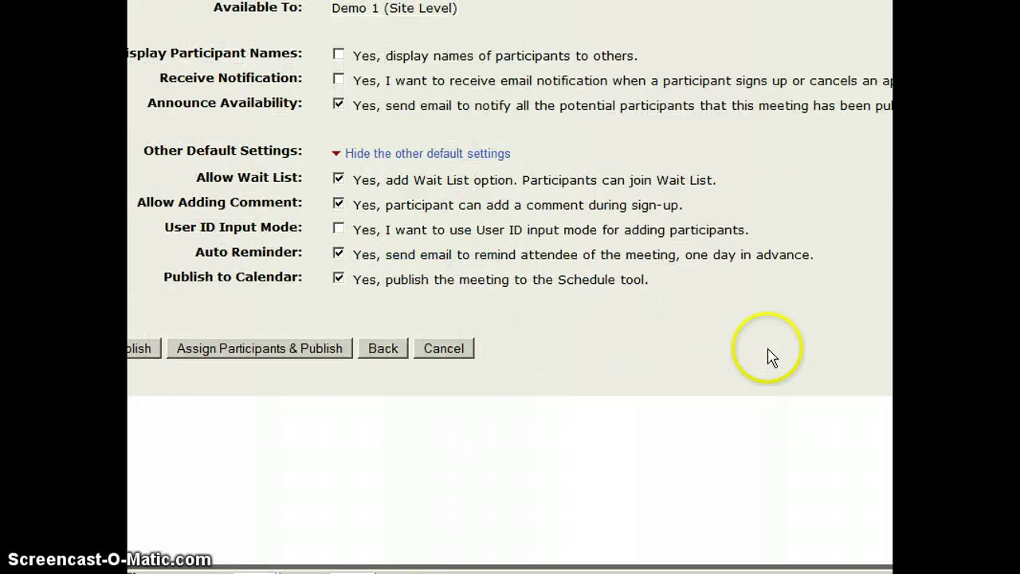
{"action": "scroll", "coordinate": [410, 23], "scroll_direction": "left", "scroll_amount": 2}
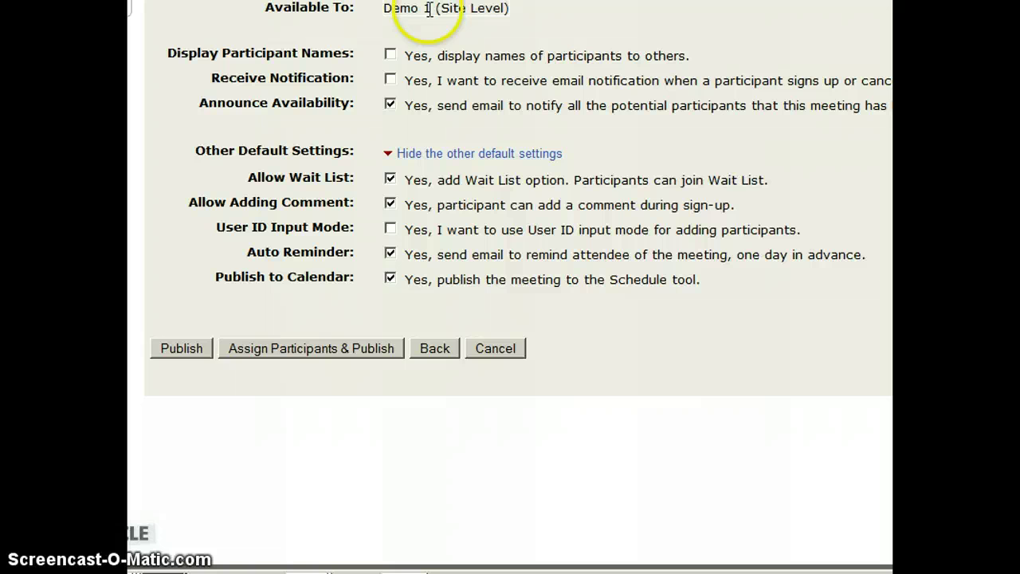
{"action": "left_click", "coordinate": [182, 349]}
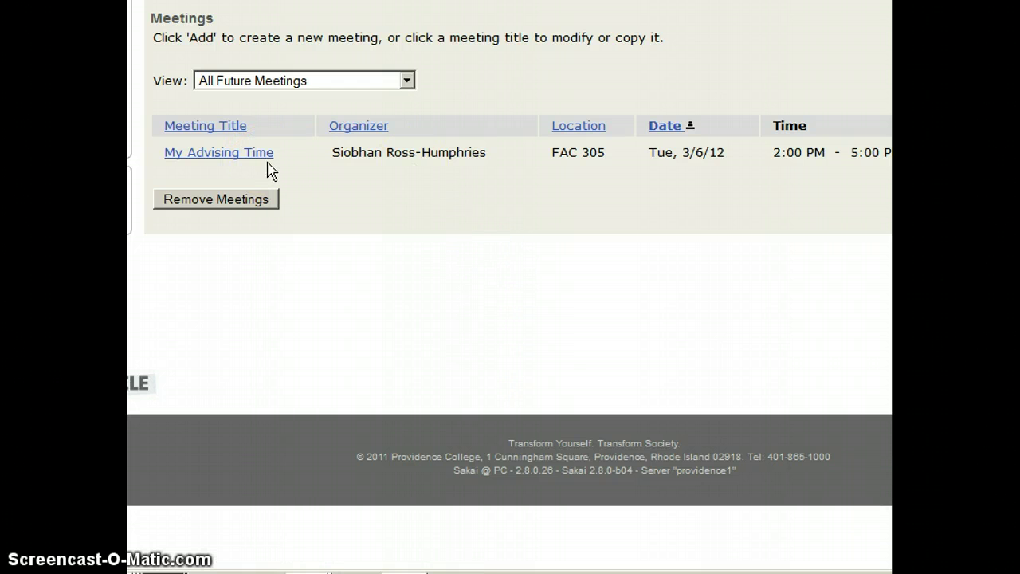
{"action": "scroll", "coordinate": [228, 474], "scroll_direction": "up", "scroll_amount": 1}
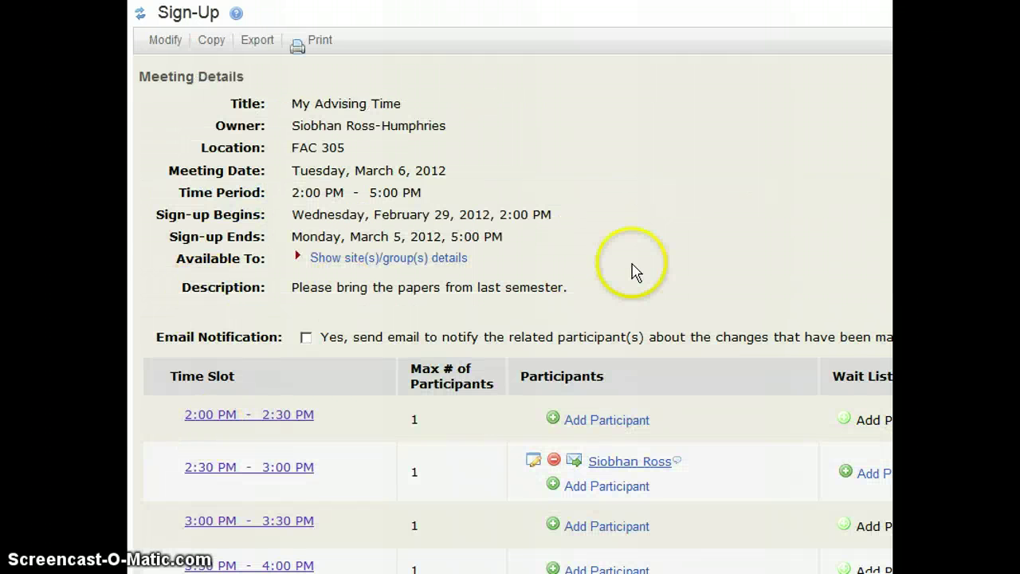
Leave the Meeting Details page and go Back to the Sign-Up meetings list
{"action": "scroll", "coordinate": [725, 267], "scroll_direction": "down", "scroll_amount": 3}
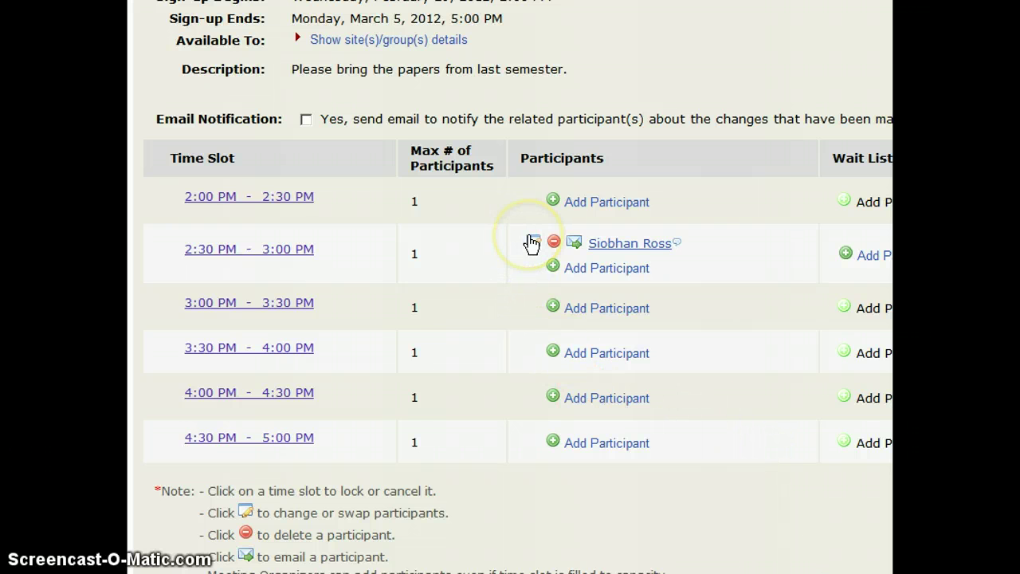
{"action": "left_click", "coordinate": [532, 244]}
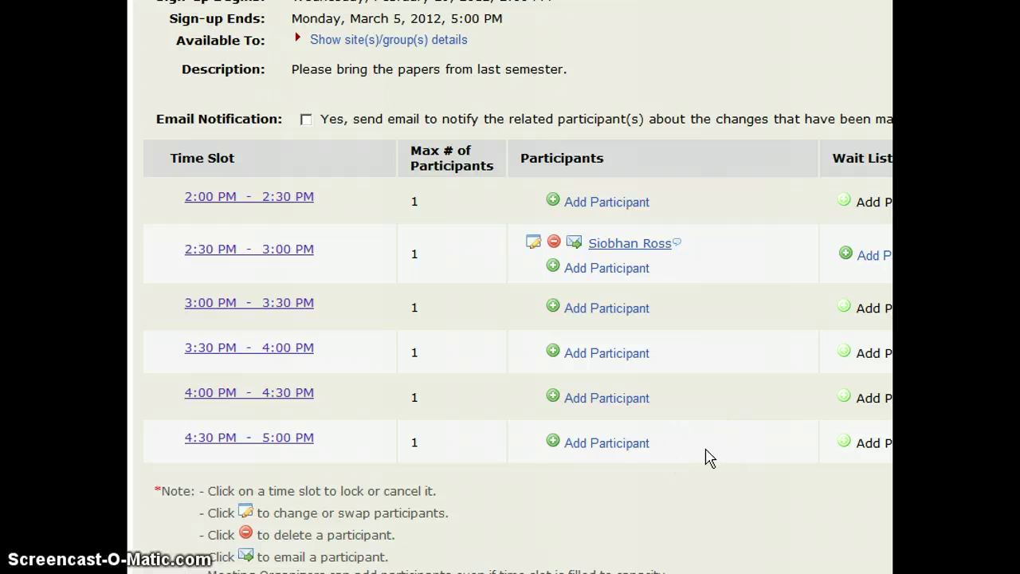
{"action": "scroll", "coordinate": [717, 428], "scroll_direction": "down", "scroll_amount": 3}
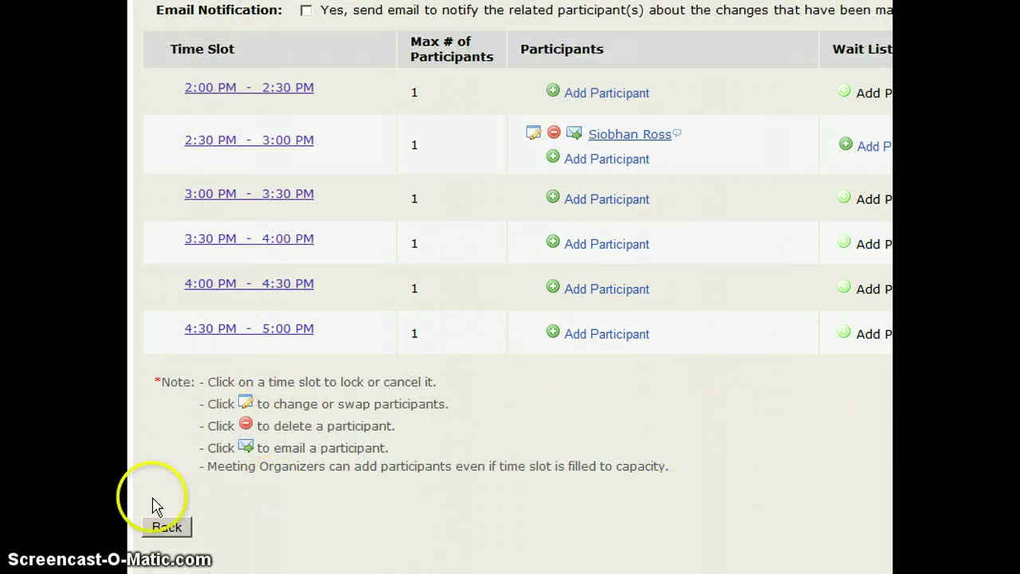
{"action": "left_click", "coordinate": [159, 529]}
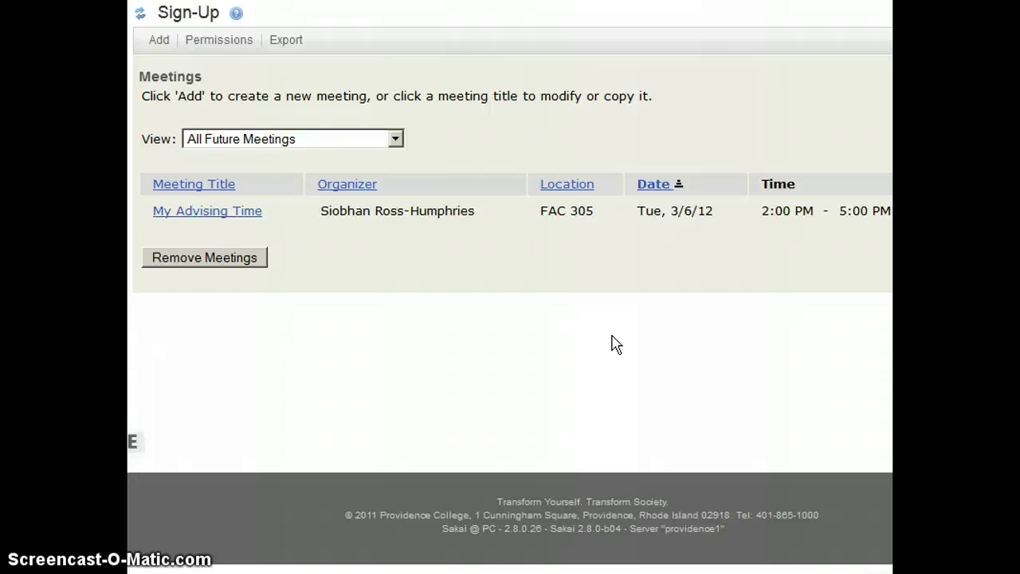
{"action": "left_click", "coordinate": [393, 401]}
{"action": "left_click", "coordinate": [200, 422]}
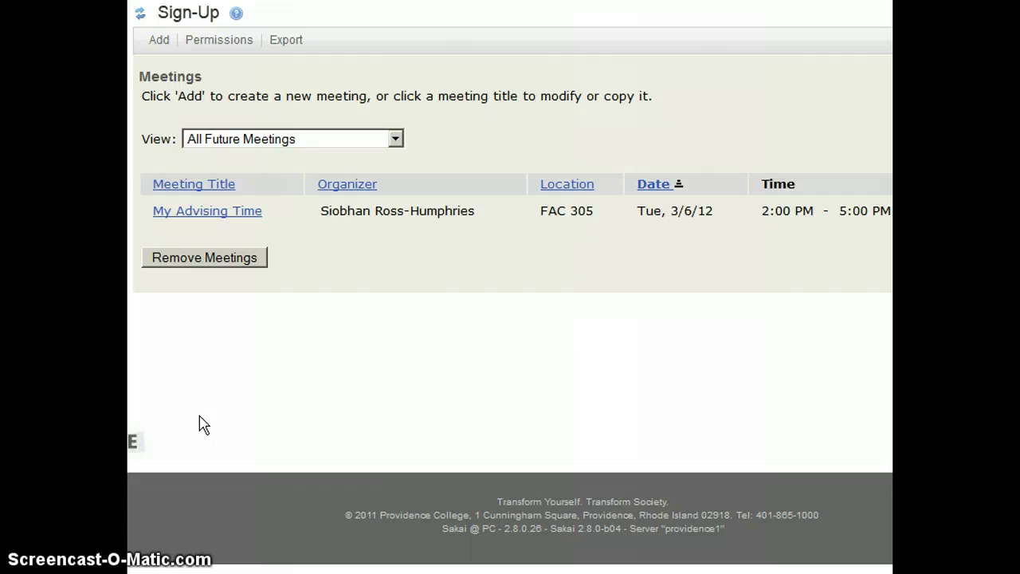